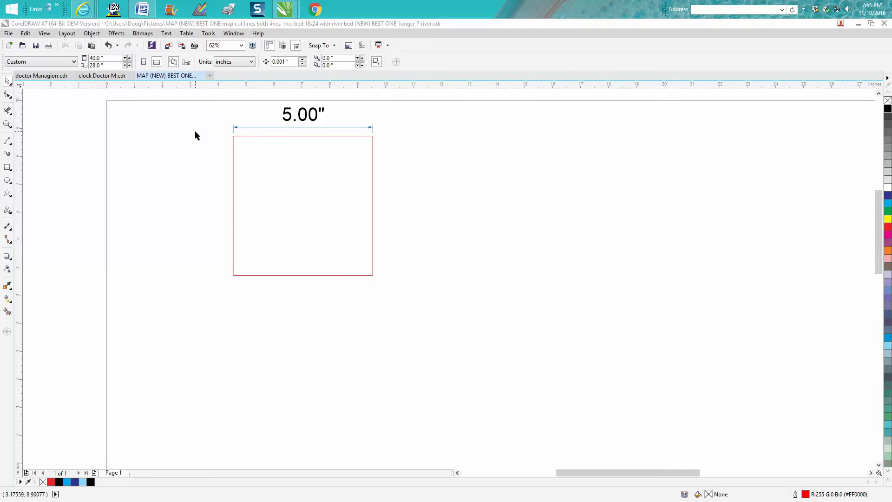
Delete the 5.00" dimension line above the red square, checking the square's size before and after.
{"action": "left_click", "coordinate": [252, 136]}
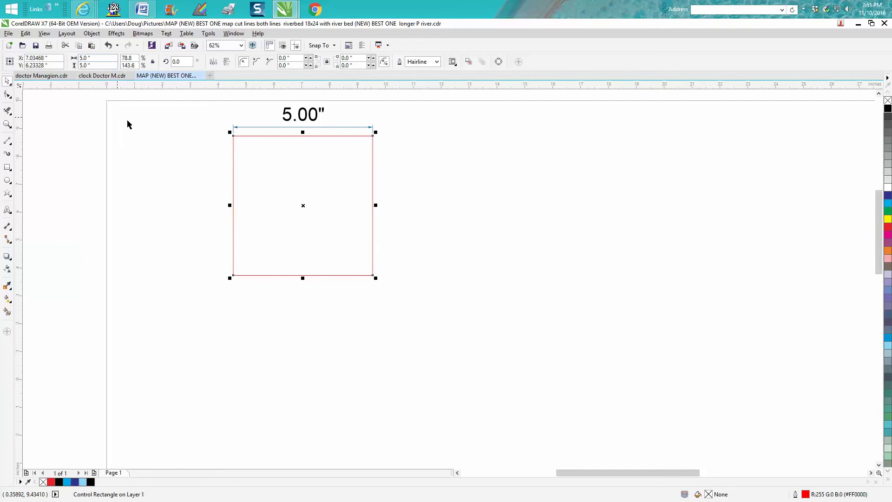
{"action": "left_click", "coordinate": [288, 119]}
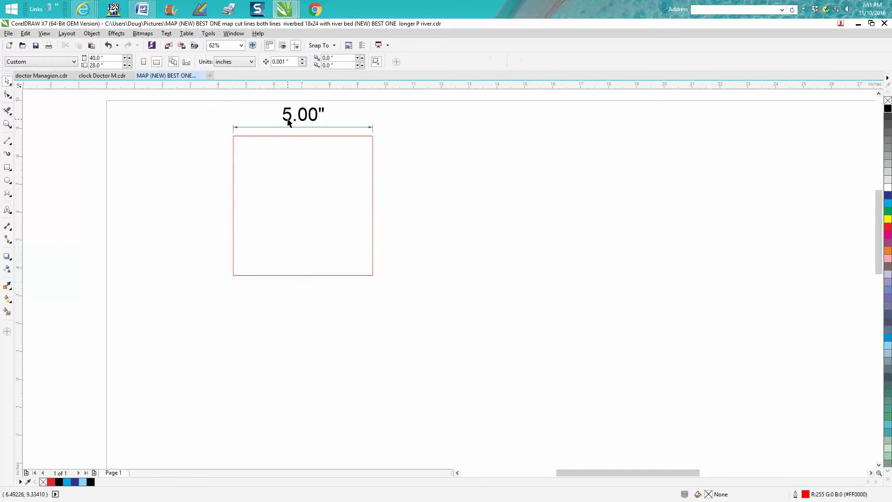
{"action": "left_click", "coordinate": [289, 121]}
{"action": "key", "text": "Delete"}
{"action": "left_click", "coordinate": [270, 137]}
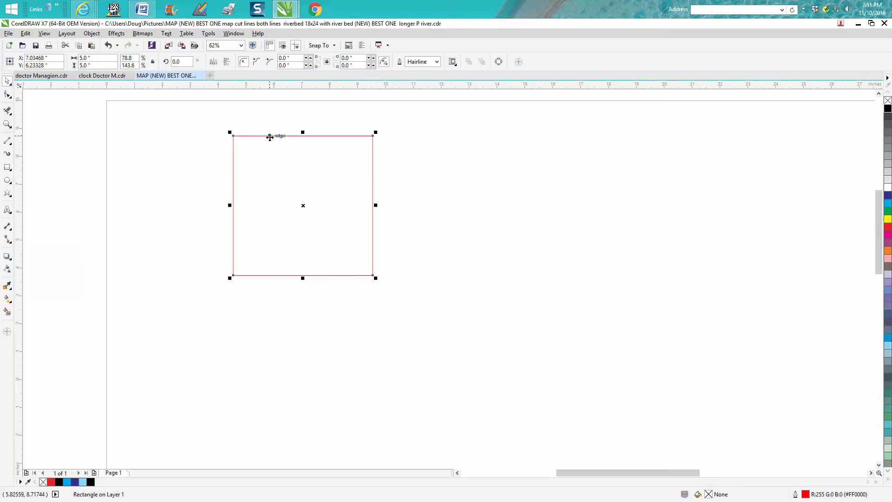
{"action": "left_click", "coordinate": [259, 122]}
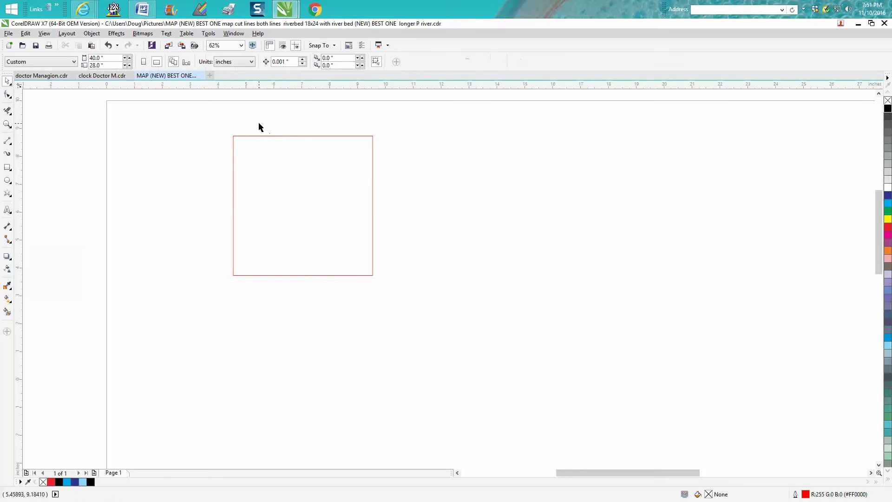
Switch units to millimetres and move the 127 mm square slightly right and down.
{"action": "left_click", "coordinate": [253, 63]}
{"action": "left_click", "coordinate": [236, 82]}
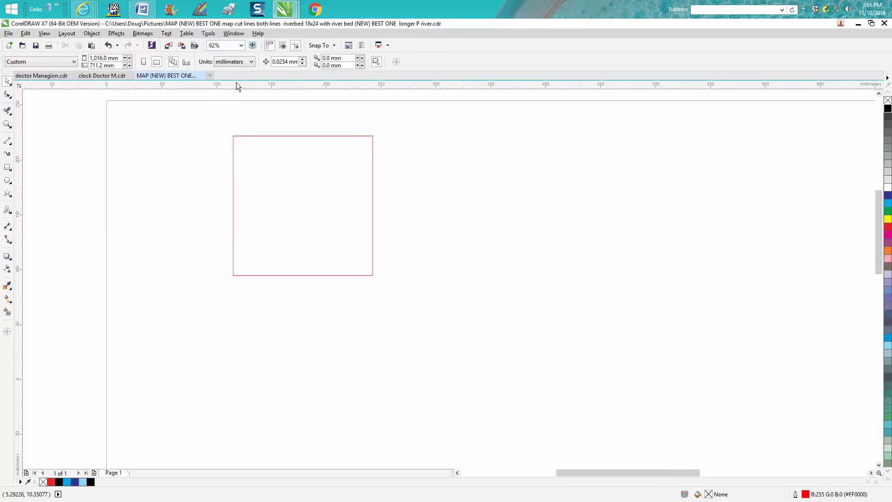
{"action": "left_click", "coordinate": [268, 136]}
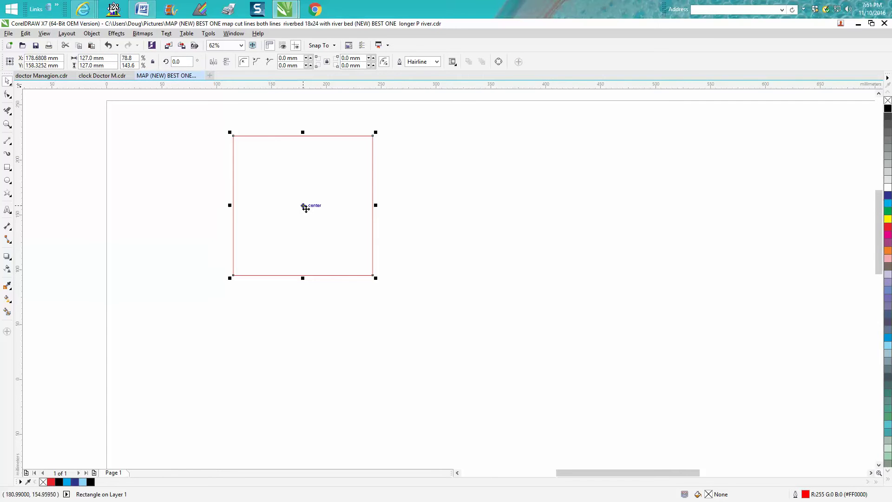
{"action": "left_click_drag", "start_coordinate": [304, 206], "coordinate": [317, 210]}
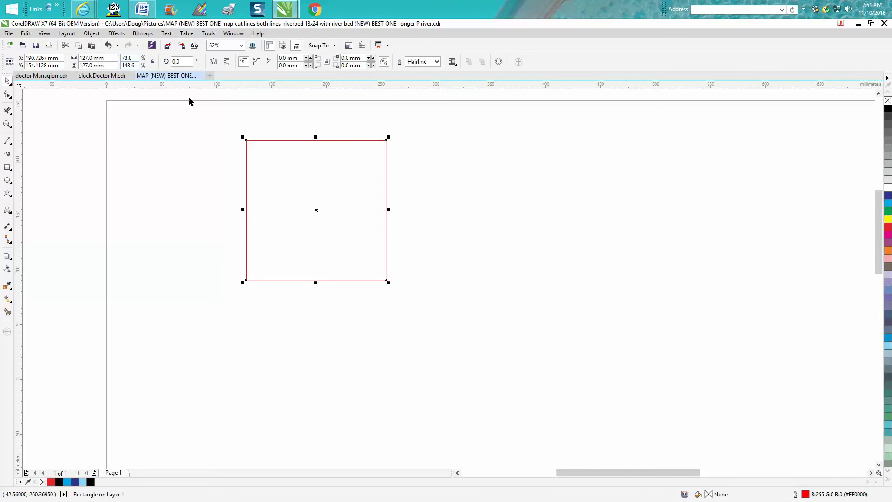
Reselect the red square to check it, then bring up the units list again.
{"action": "left_click", "coordinate": [201, 111]}
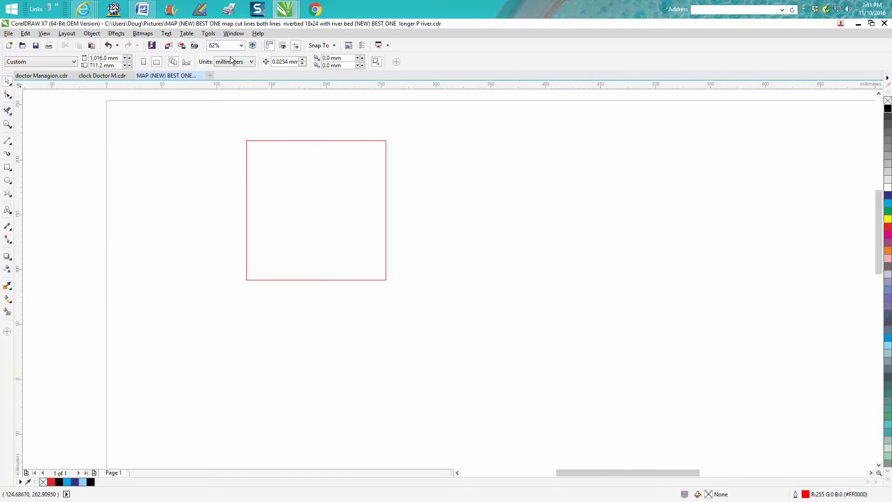
{"action": "left_click", "coordinate": [279, 140]}
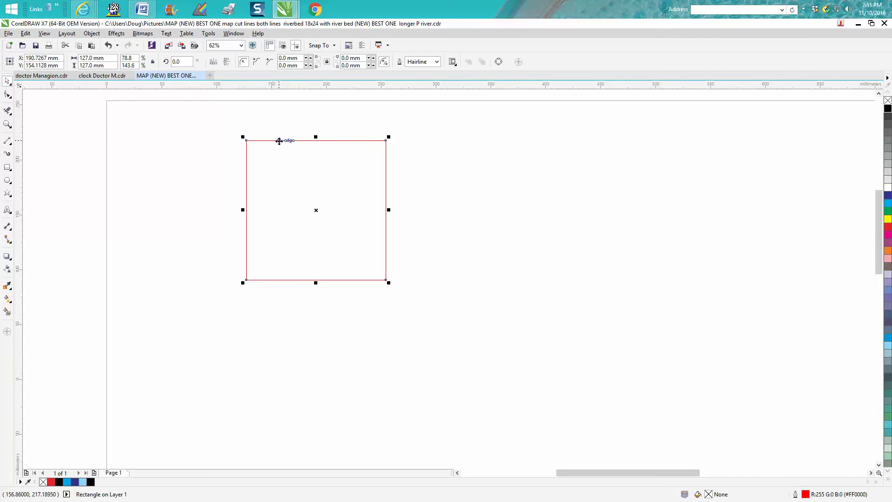
{"action": "left_click", "coordinate": [222, 133]}
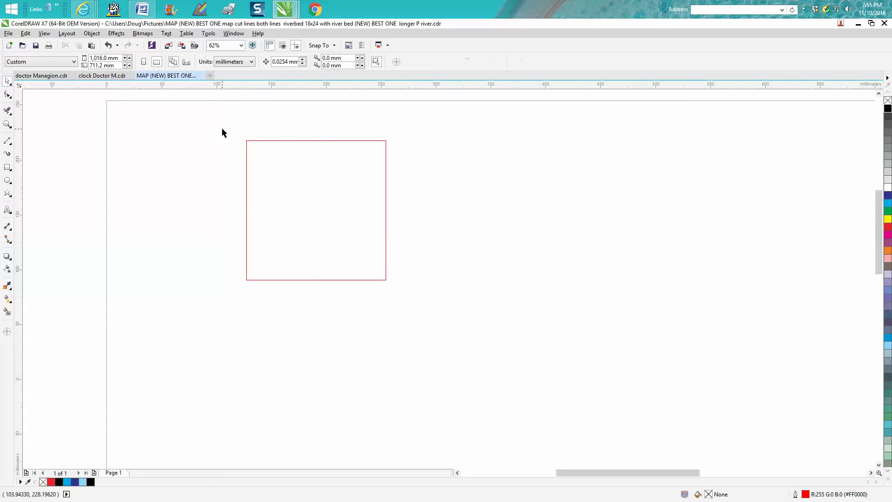
{"action": "left_click", "coordinate": [251, 63]}
Switch units back to inches and check the square on the 40.0 × 28.0 inch page.
{"action": "left_click", "coordinate": [234, 73]}
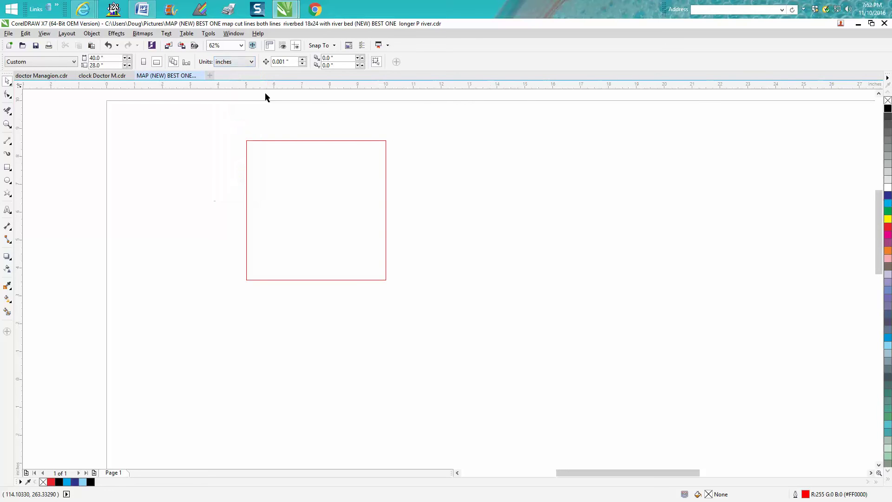
{"action": "left_click", "coordinate": [304, 141]}
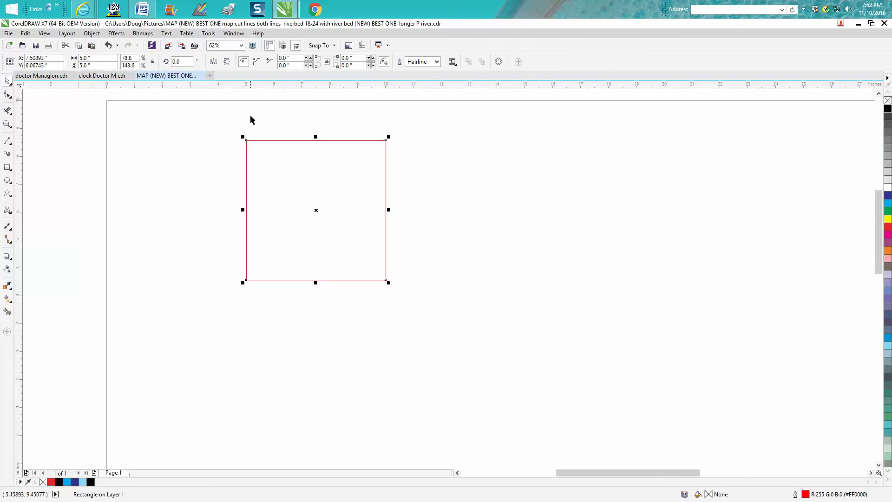
{"action": "left_click", "coordinate": [258, 103]}
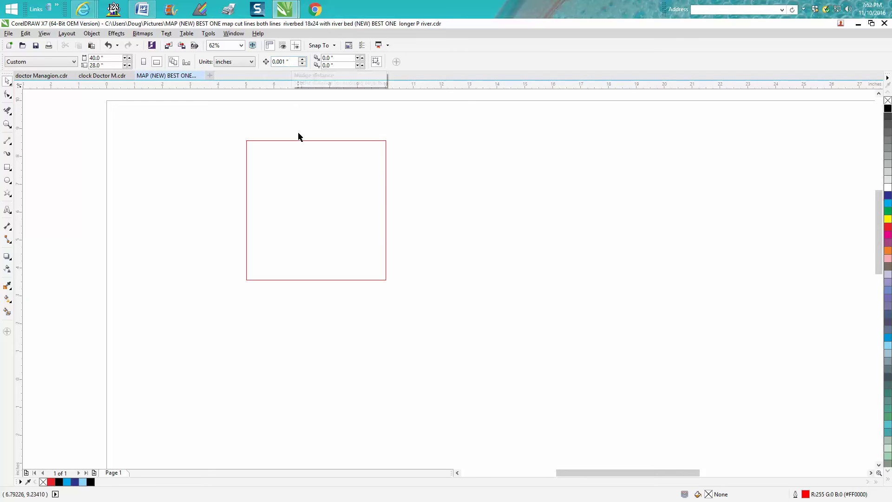
Set the nudge distance to 127mm, then 130mm, which reads 5.11811 inches.
{"action": "left_click", "coordinate": [282, 61]}
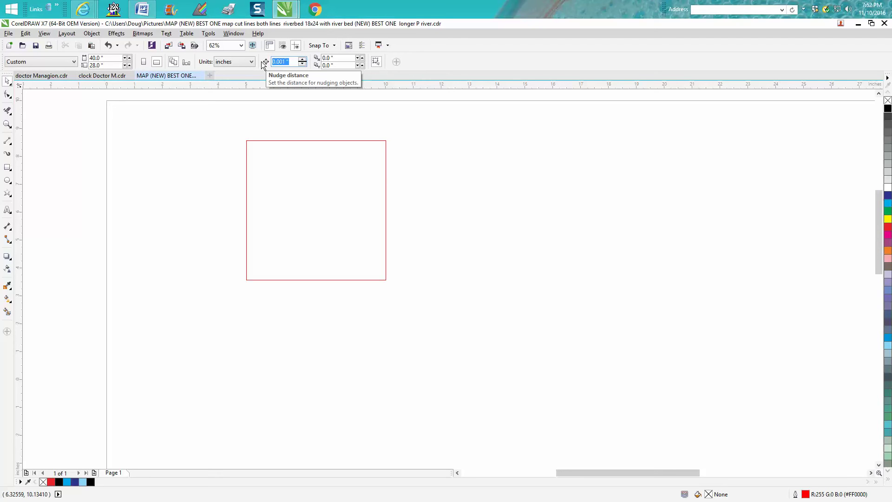
{"action": "type", "text": "127"}
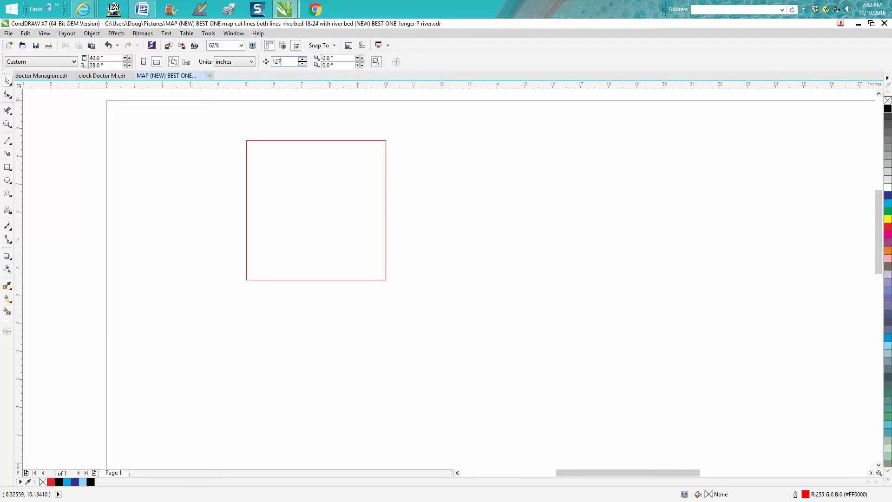
{"action": "type", "text": "mm"}
{"action": "key", "text": "Return"}
{"action": "left_click", "coordinate": [293, 62]}
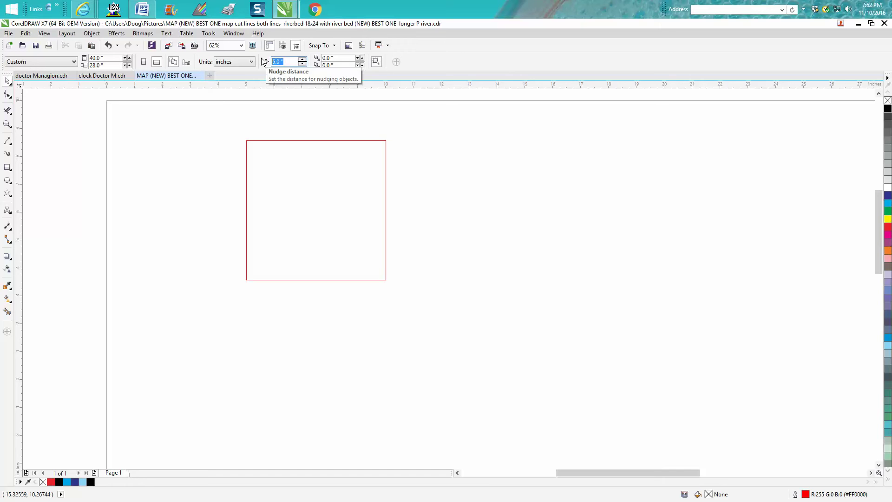
{"action": "type", "text": "130mm"}
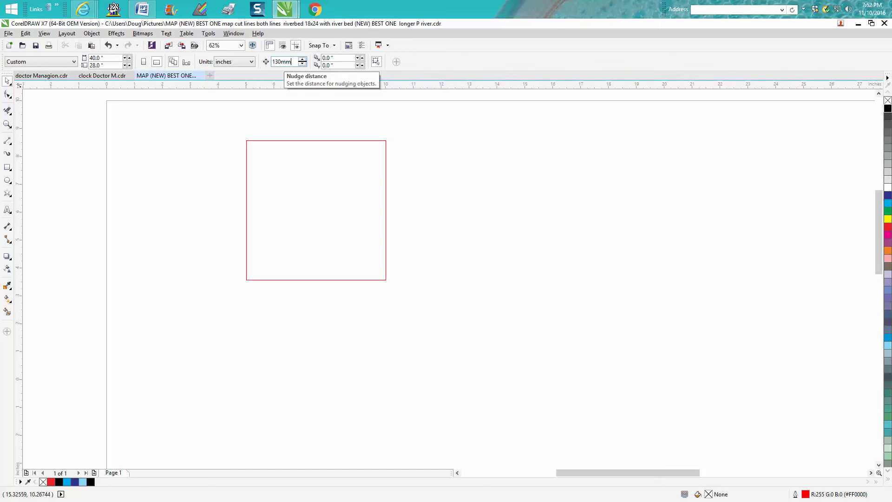
{"action": "key", "text": "Return"}
{"action": "double_click", "coordinate": [294, 62]}
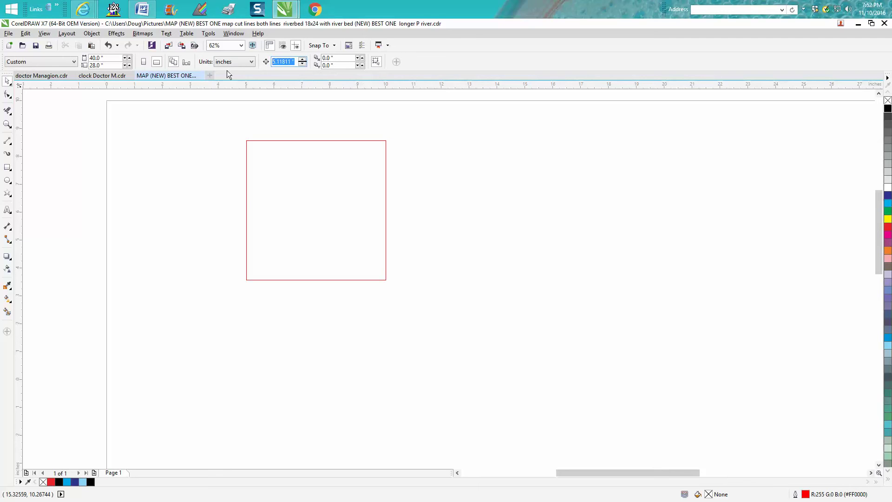
{"action": "left_click", "coordinate": [251, 62]}
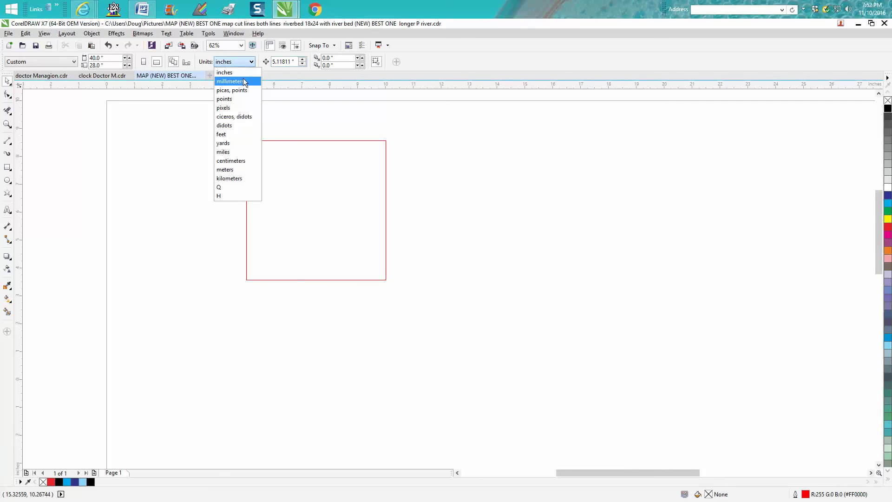
Enter 1/32" as the nudge distance in millimetres, then return units to inches (0.03125").
{"action": "left_click", "coordinate": [243, 81]}
{"action": "left_click_drag", "start_coordinate": [293, 62], "coordinate": [269, 60]}
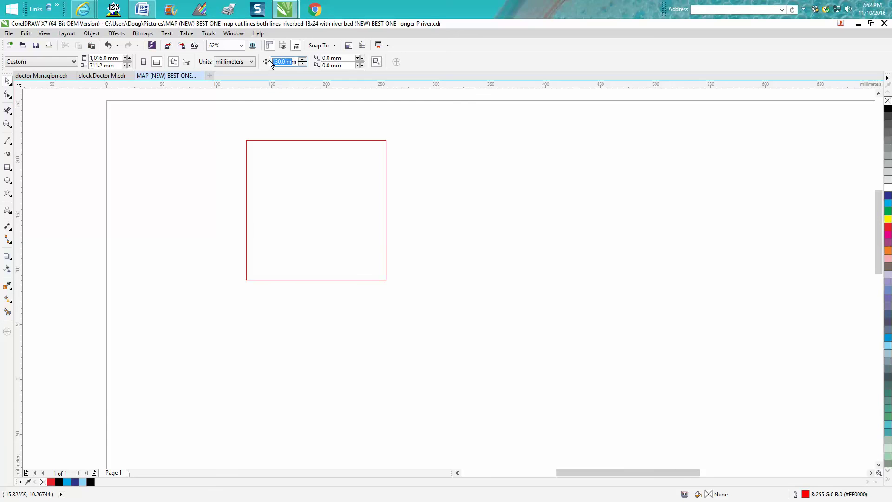
{"action": "type", "text": "1/"}
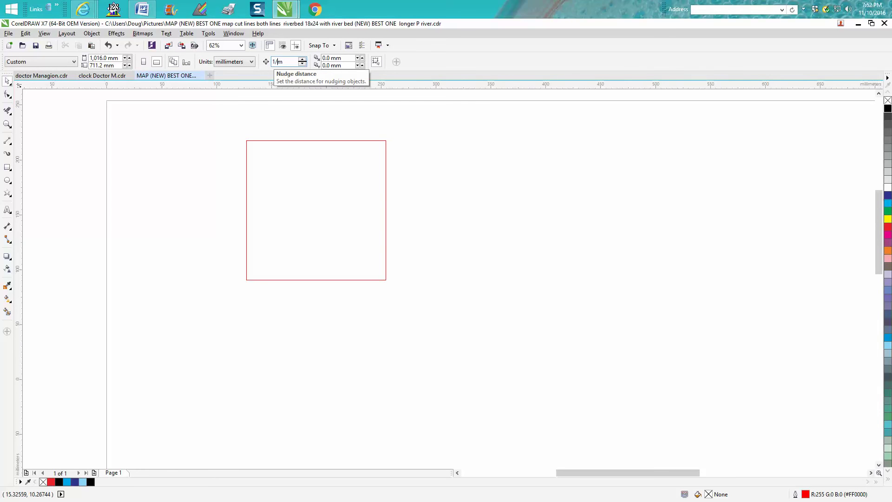
{"action": "type", "text": "32\""}
{"action": "key", "text": "Return"}
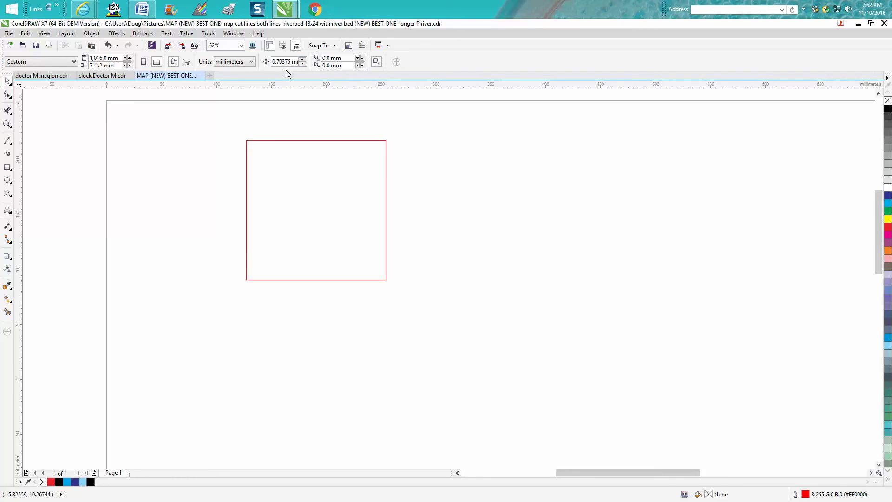
{"action": "left_click", "coordinate": [251, 62]}
{"action": "left_click", "coordinate": [245, 72]}
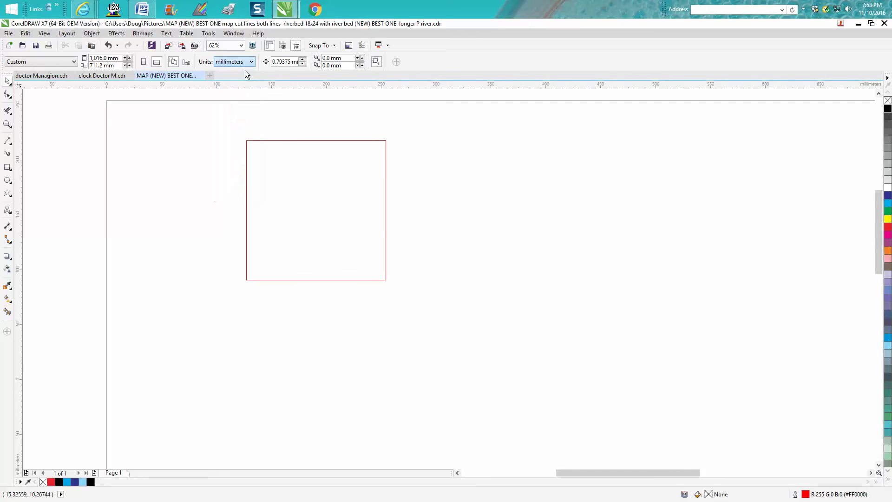
Enter 1/32+3/32 as the nudge distance, giving 0.125 inch.
{"action": "double_click", "coordinate": [297, 63]}
{"action": "key", "text": "Delete"}
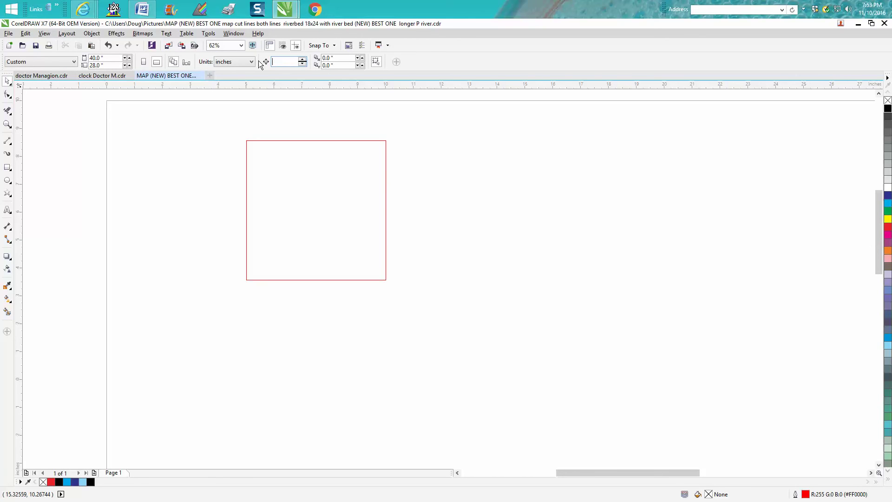
{"action": "type", "text": "1/32"}
{"action": "type", "text": "+3/32"}
{"action": "key", "text": "Return"}
Replace the nudge distance with 1/32+31/32 for exactly 1.0 inch.
{"action": "left_click", "coordinate": [291, 65]}
{"action": "type", "text": "1/32+"}
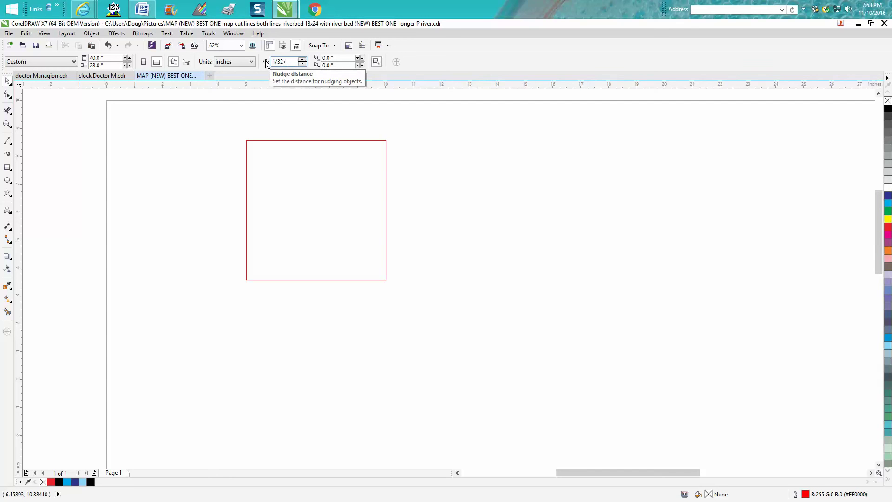
{"action": "type", "text": "31/32"}
{"action": "key", "text": "Return"}
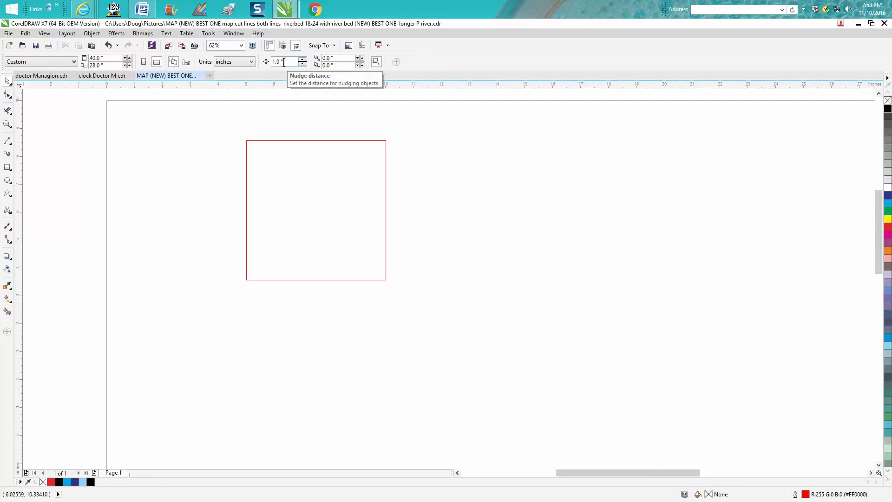
{"action": "left_click", "coordinate": [270, 139]}
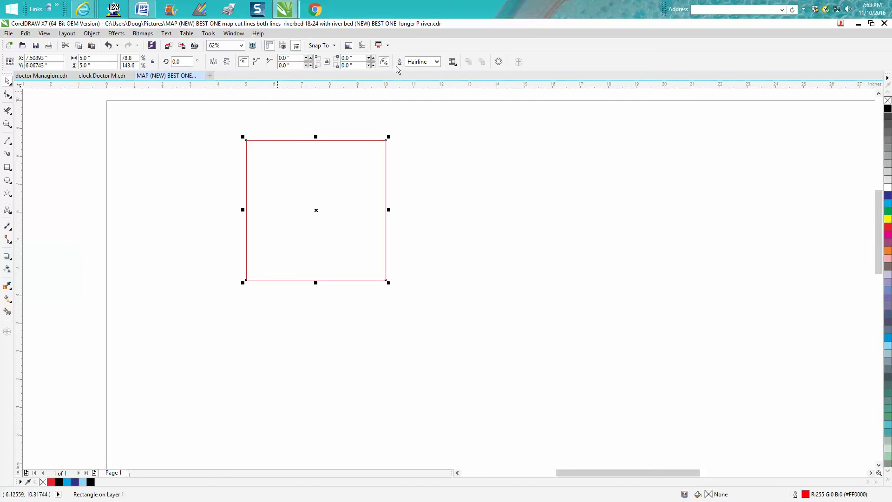
{"action": "left_click", "coordinate": [429, 122]}
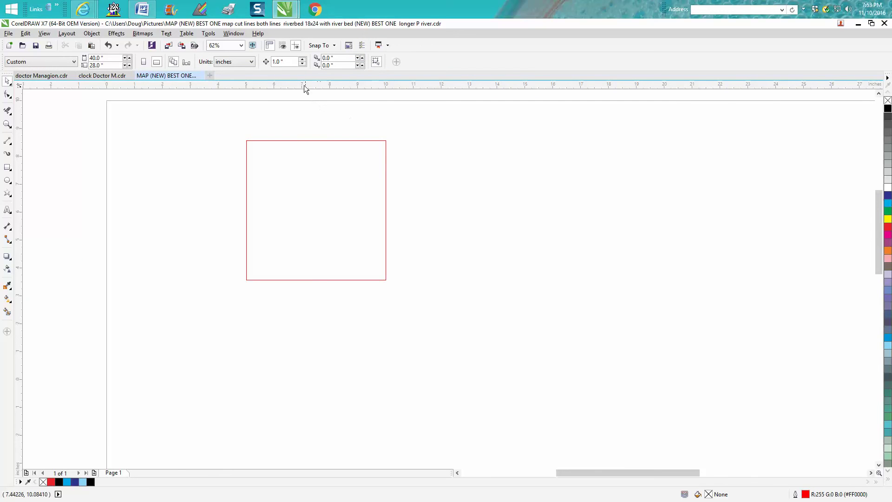
{"action": "left_click", "coordinate": [252, 62]}
{"action": "left_click", "coordinate": [233, 81]}
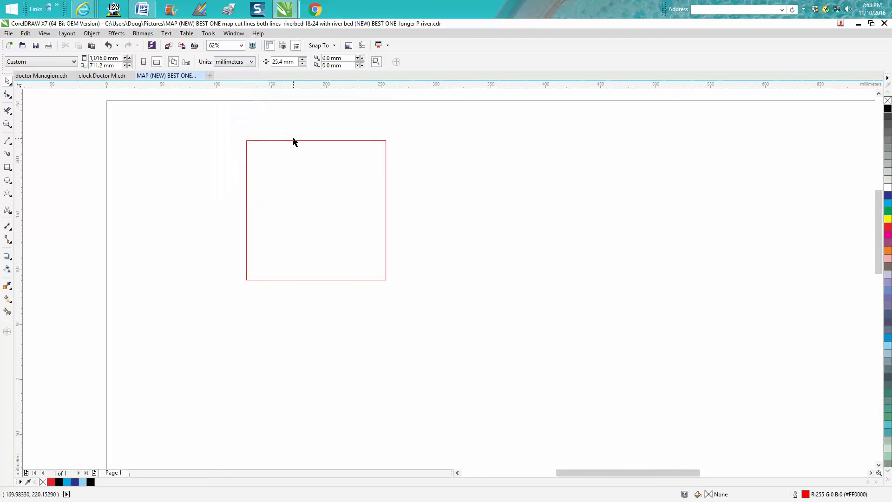
{"action": "left_click", "coordinate": [296, 141]}
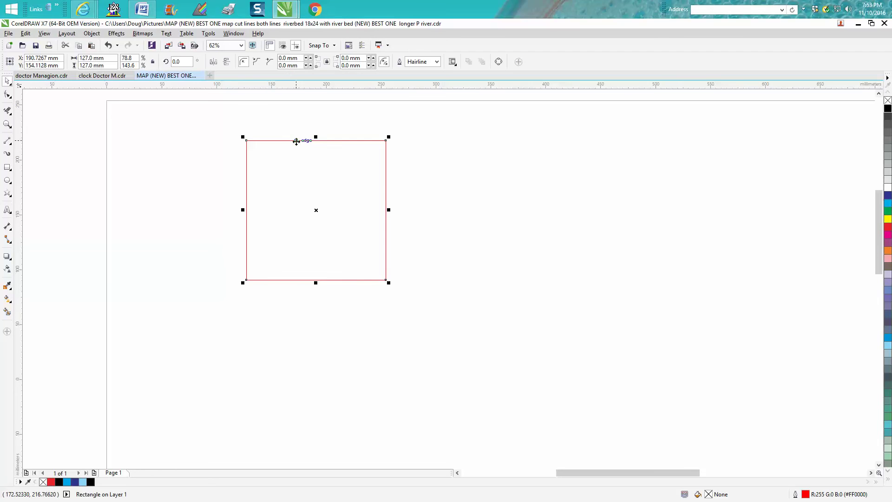
{"action": "left_click", "coordinate": [289, 100]}
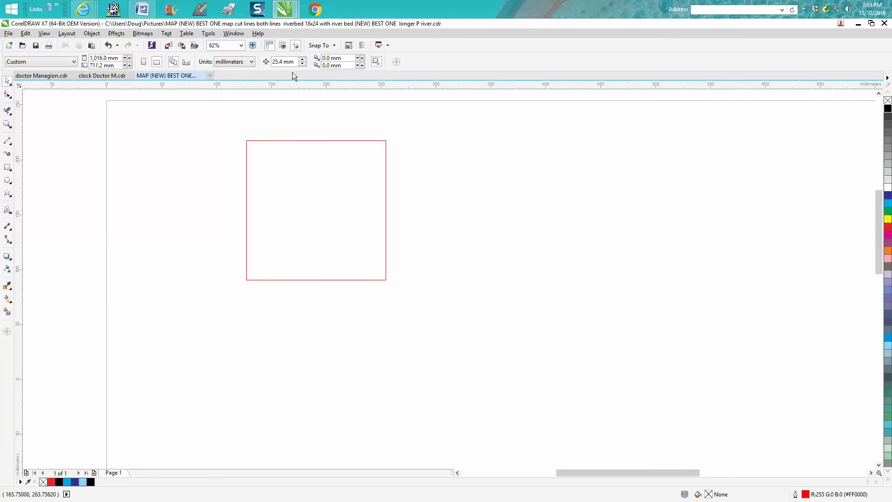
{"action": "left_click", "coordinate": [252, 61]}
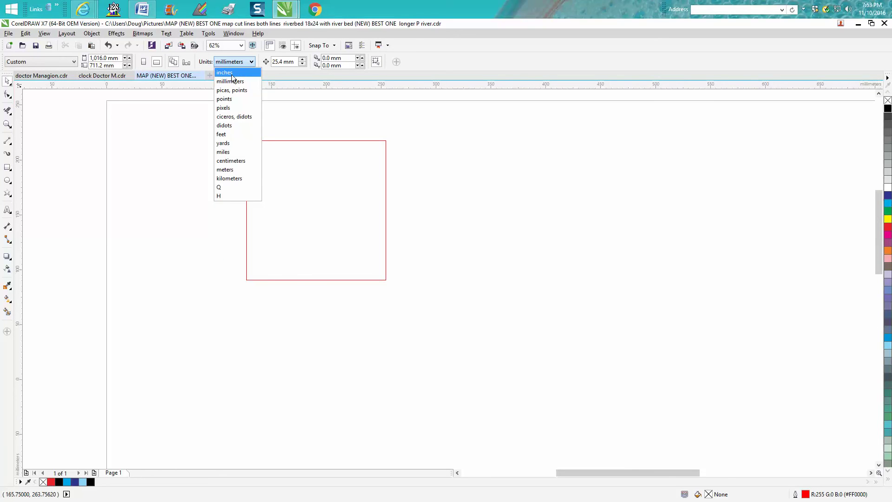
{"action": "left_click", "coordinate": [232, 74]}
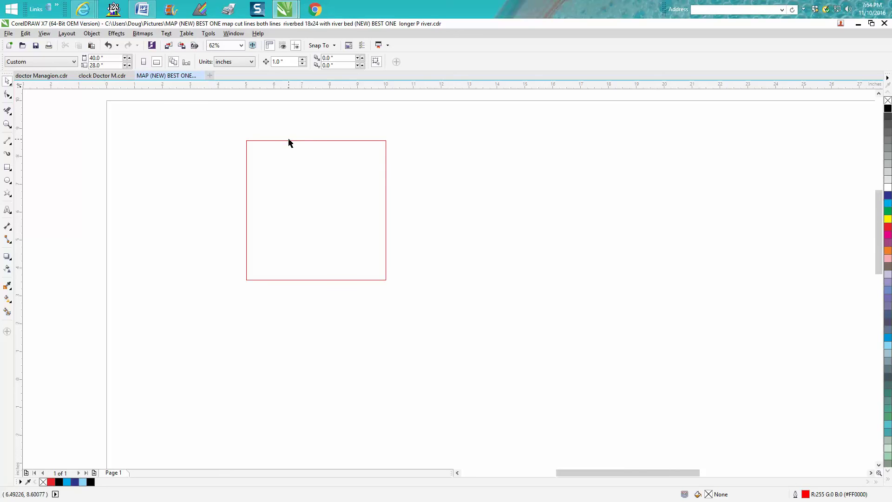
{"action": "left_click", "coordinate": [321, 141]}
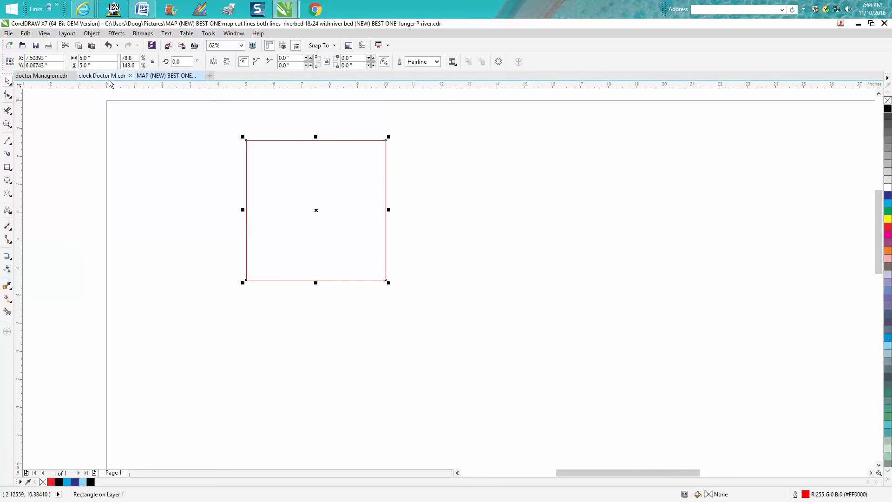